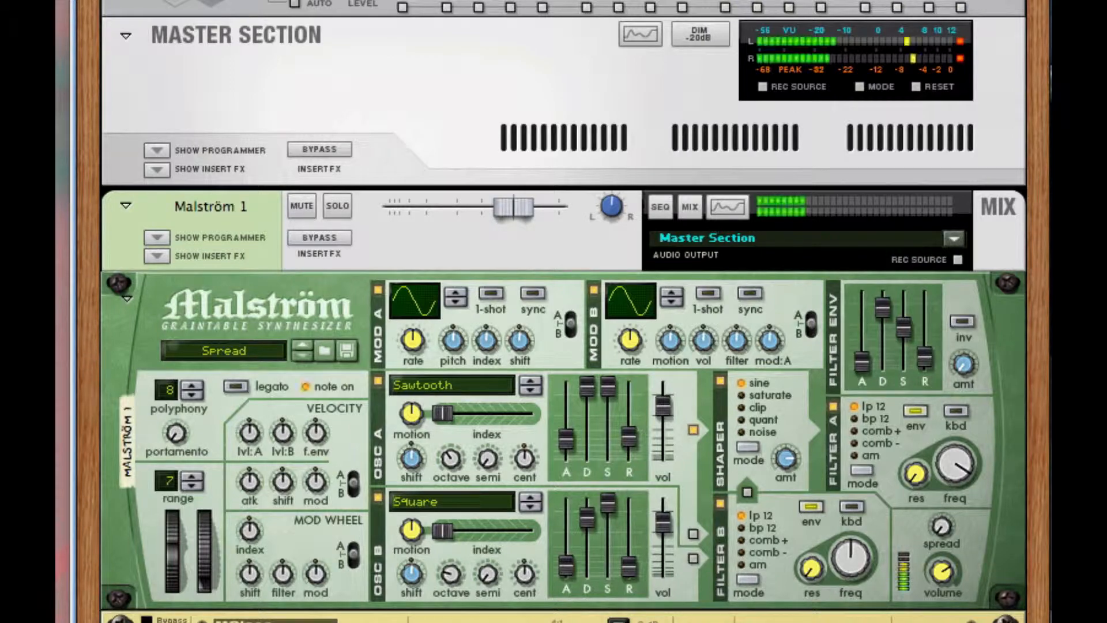
Examine the finished patch's device chain in the rack, from the Malström through the Compressor, Vocoder, Saturation Knob and Stereo Imager to the Maximizer.
scroll(554, 311, "down", 3)
scroll(553, 311, "down", 3)
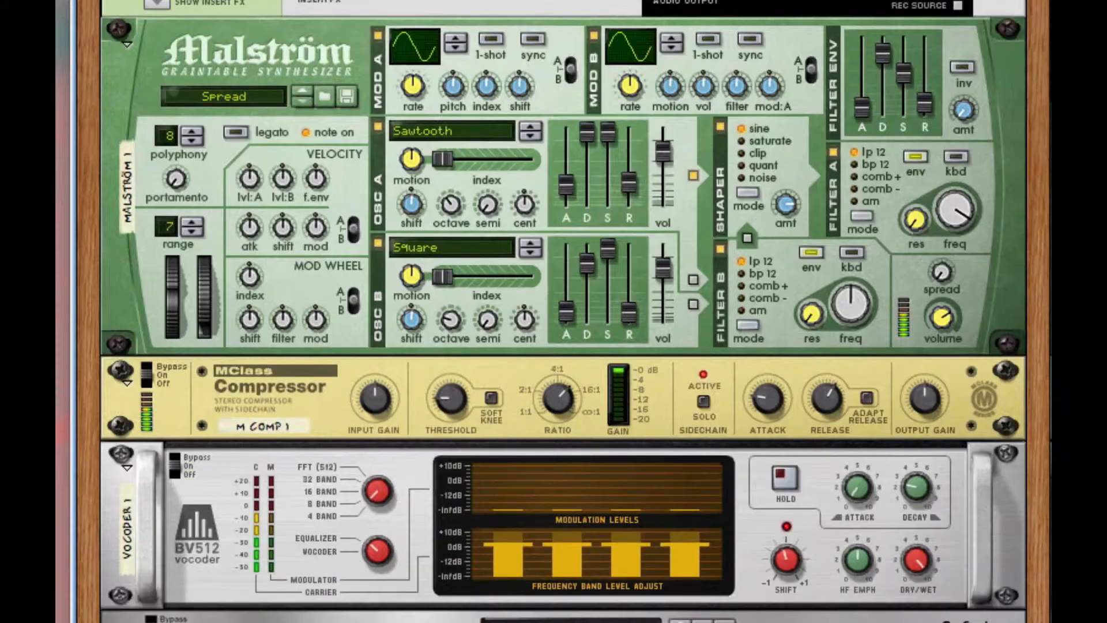
scroll(554, 311, "down", 1)
scroll(554, 311, "down", 1)
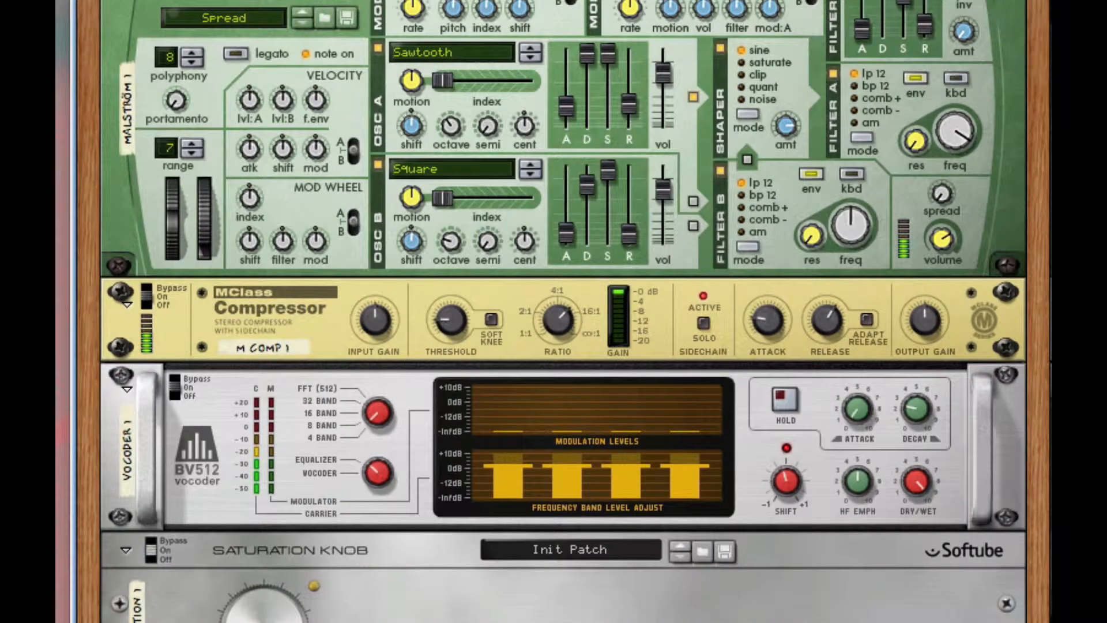
scroll(553, 312, "down", 1)
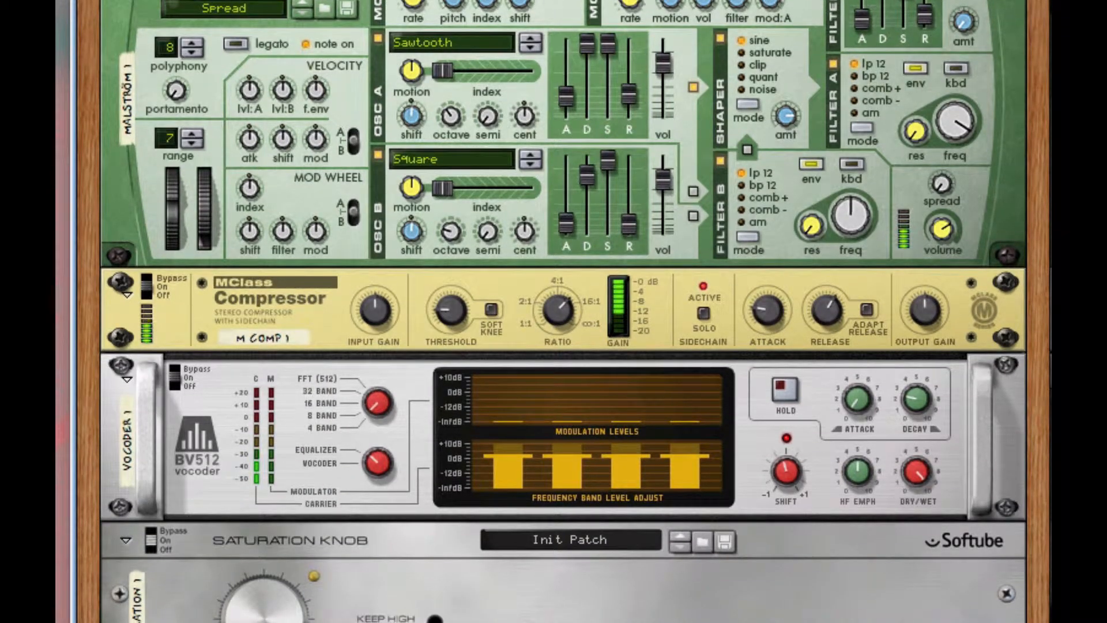
scroll(553, 311, "down", 2)
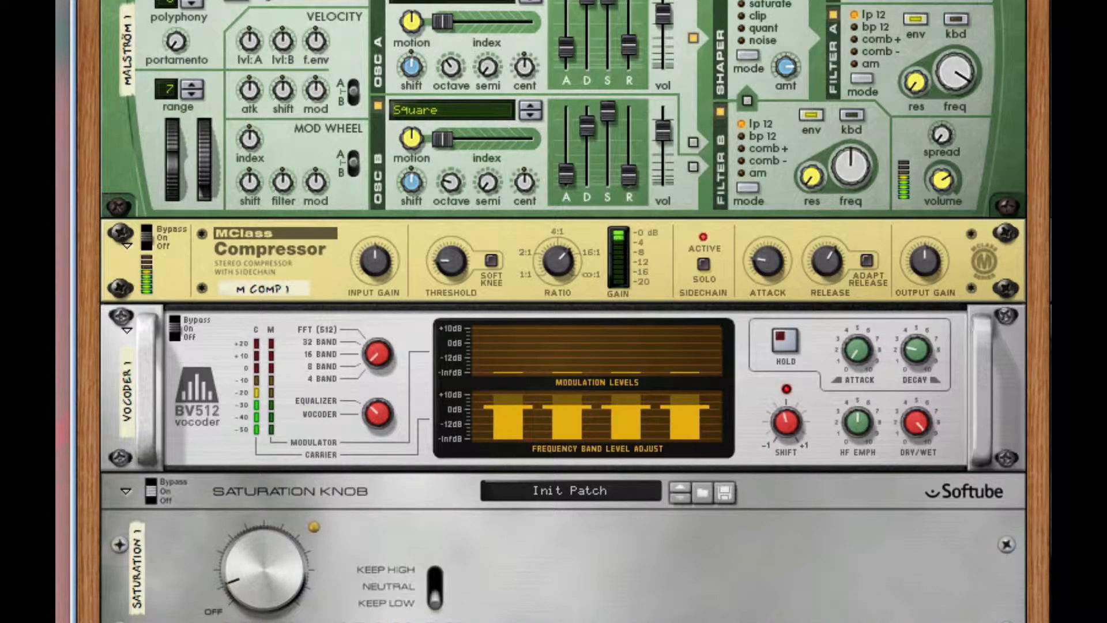
scroll(554, 311, "down", 3)
scroll(554, 311, "down", 7)
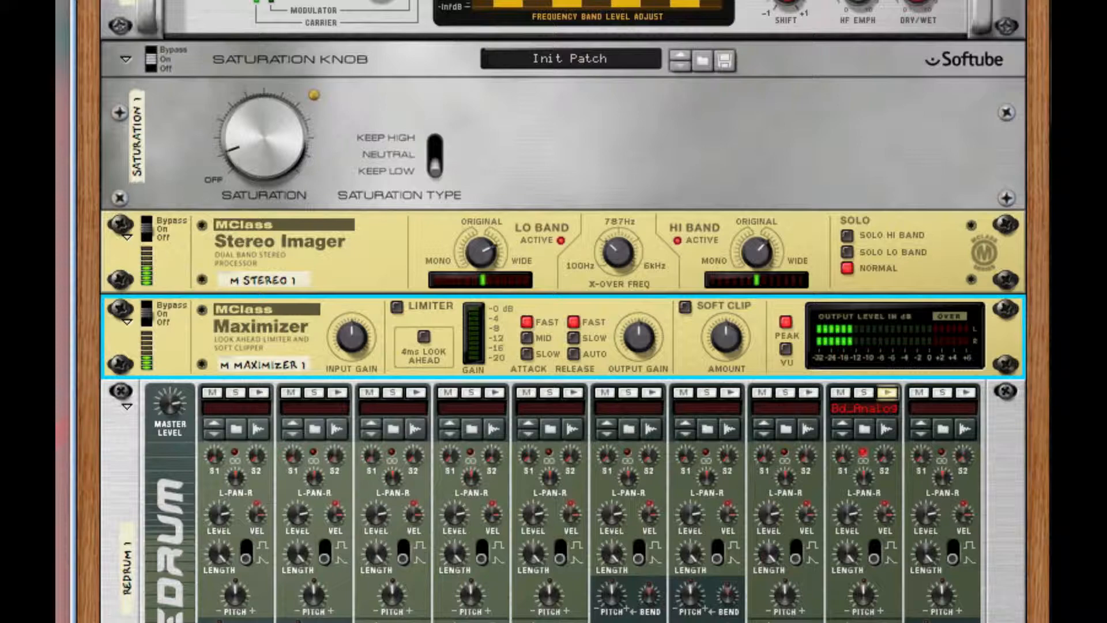
scroll(554, 311, "up", 2)
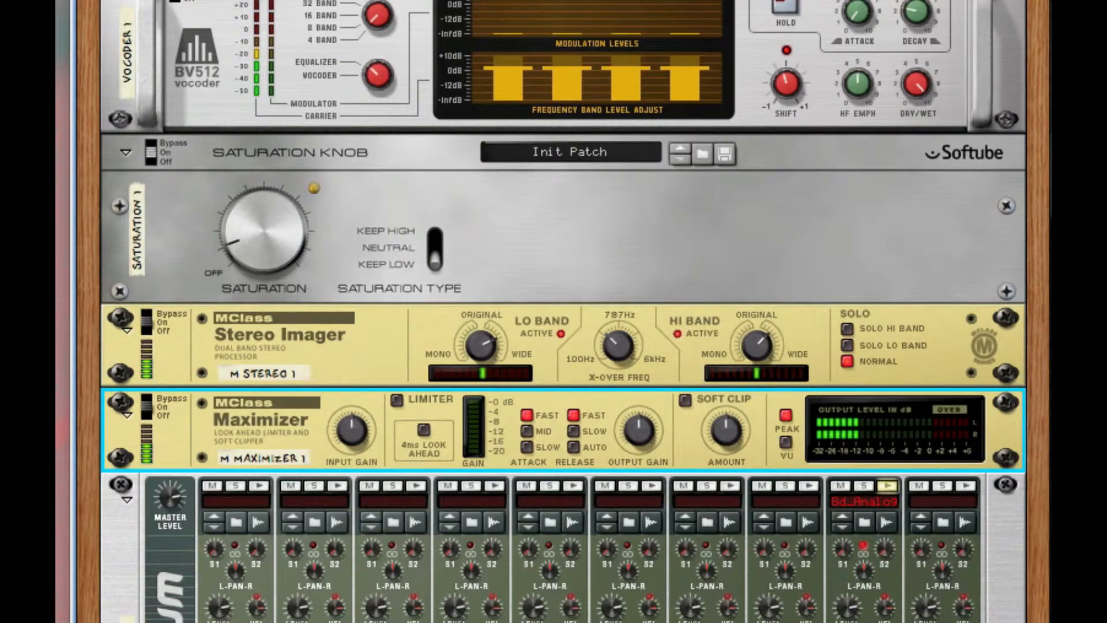
scroll(554, 311, "up", 3)
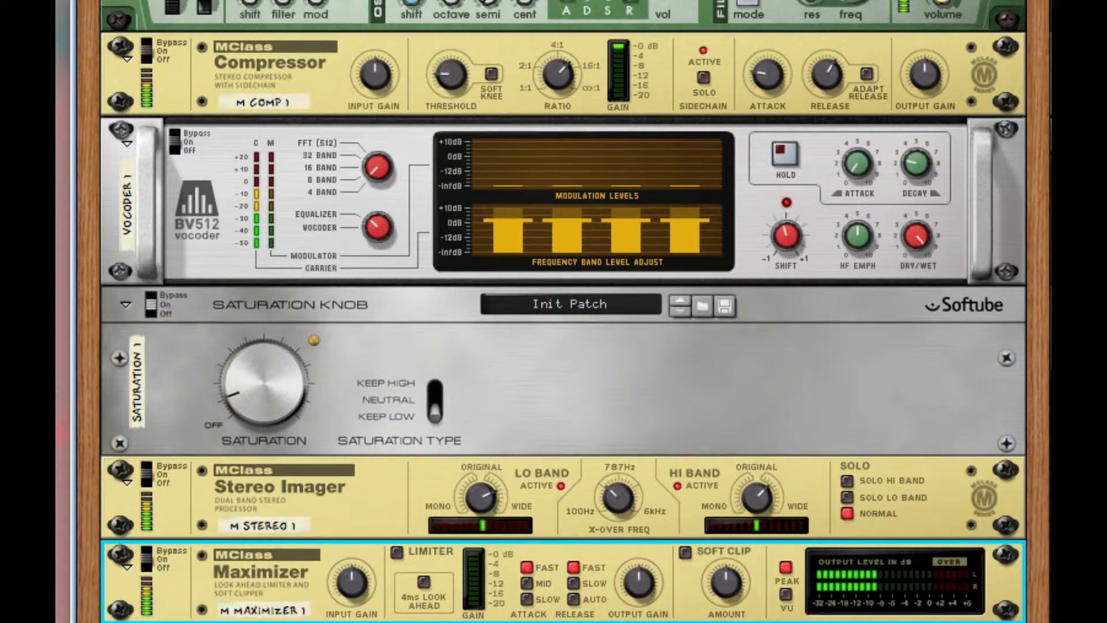
scroll(554, 311, "up", 4)
scroll(554, 311, "up", 3)
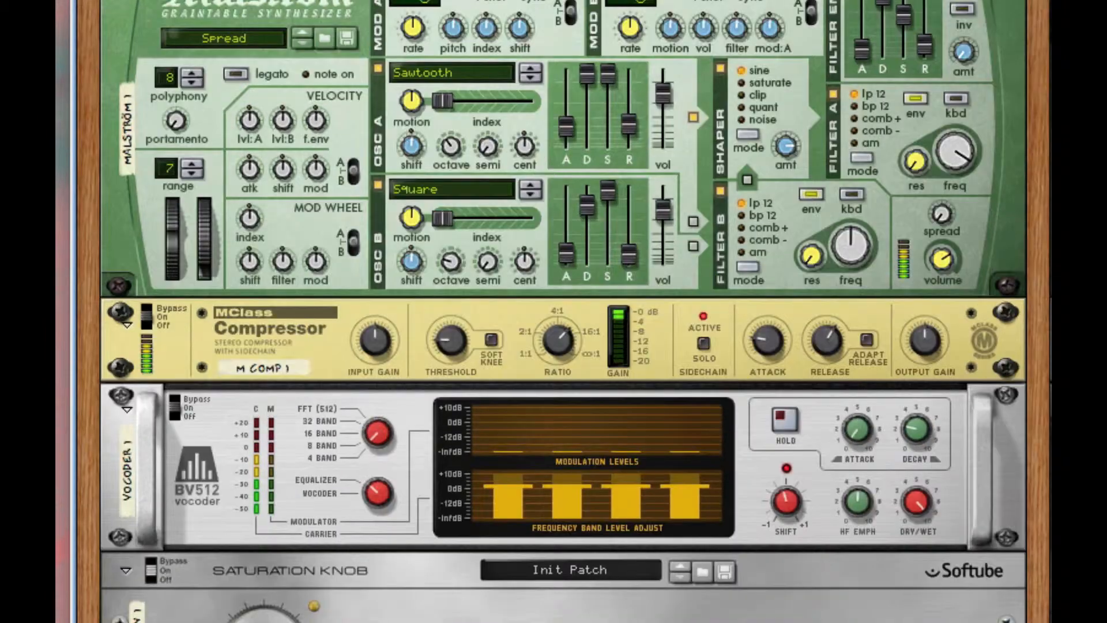
scroll(554, 312, "up", 1)
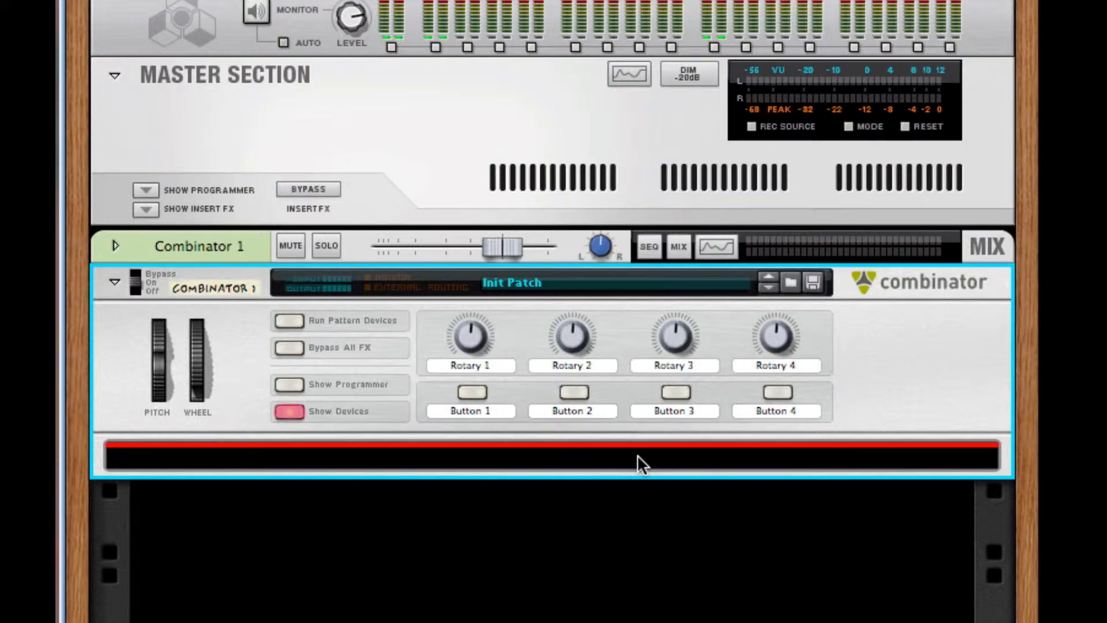
Add a Malström synthesizer inside the empty Combinator and turn off its modulators A and B.
right_click(639, 456)
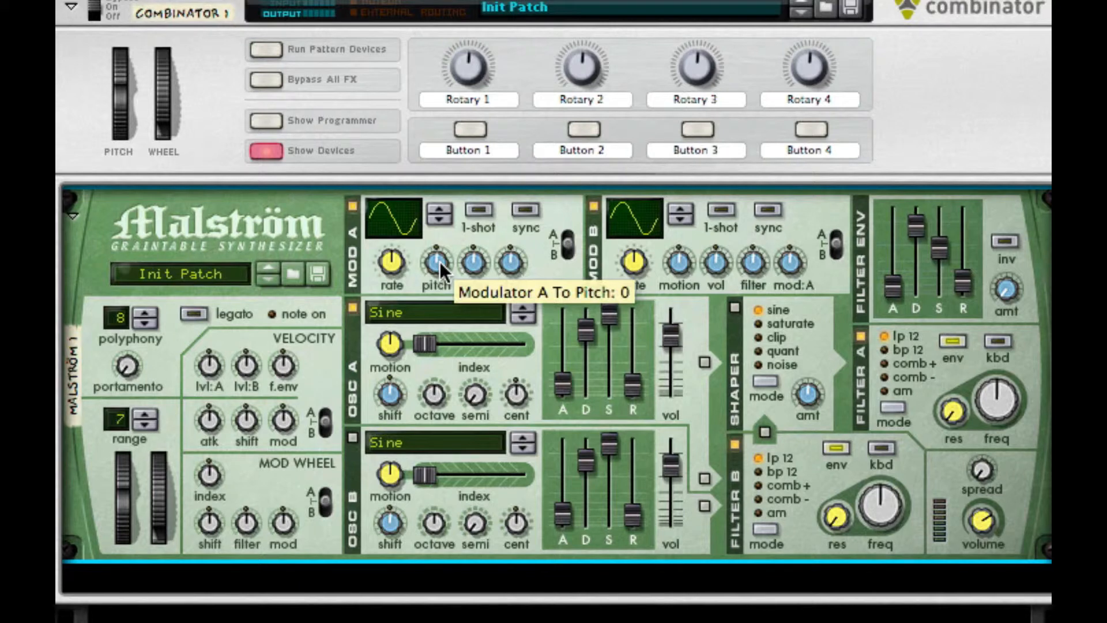
left_click(350, 207)
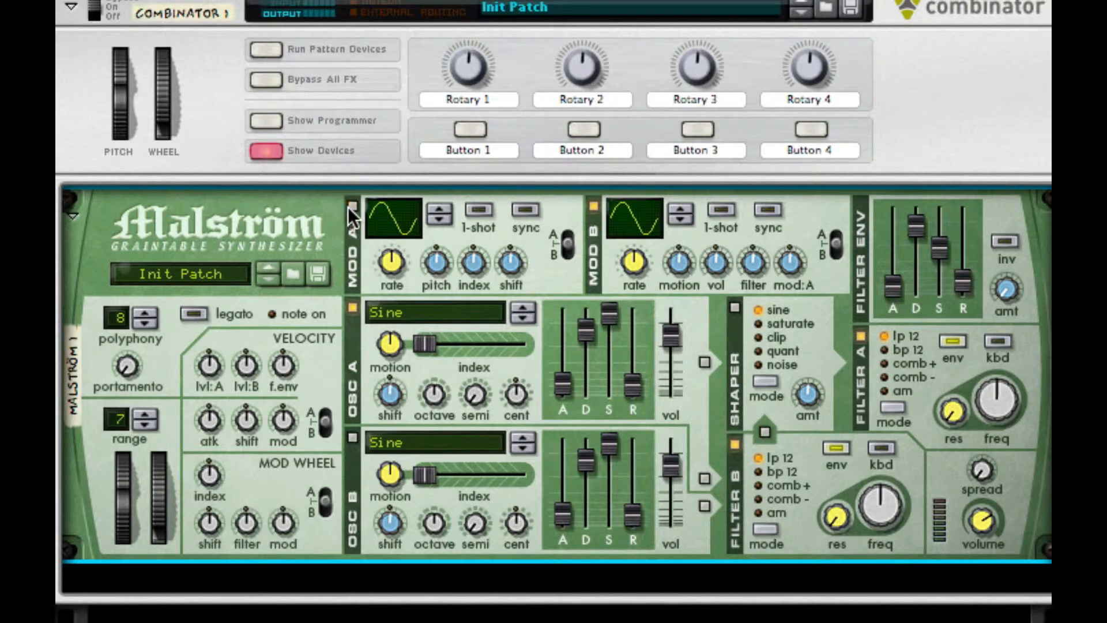
left_click(593, 206)
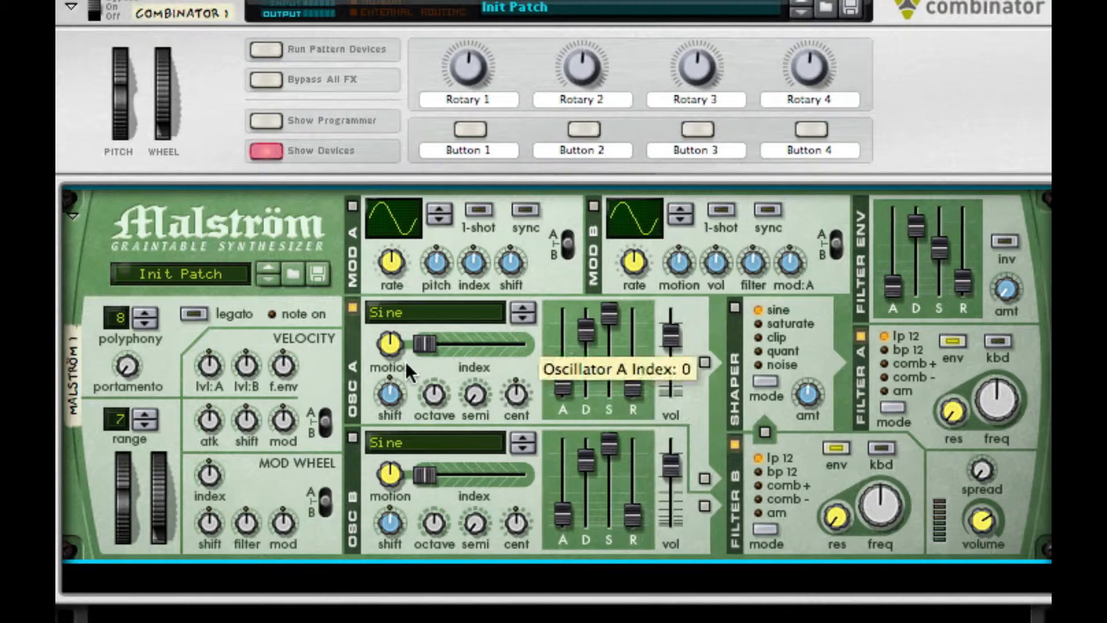
Set the Malström's oscillator A to the Sawtooth wave and lower its octave.
left_click(406, 312)
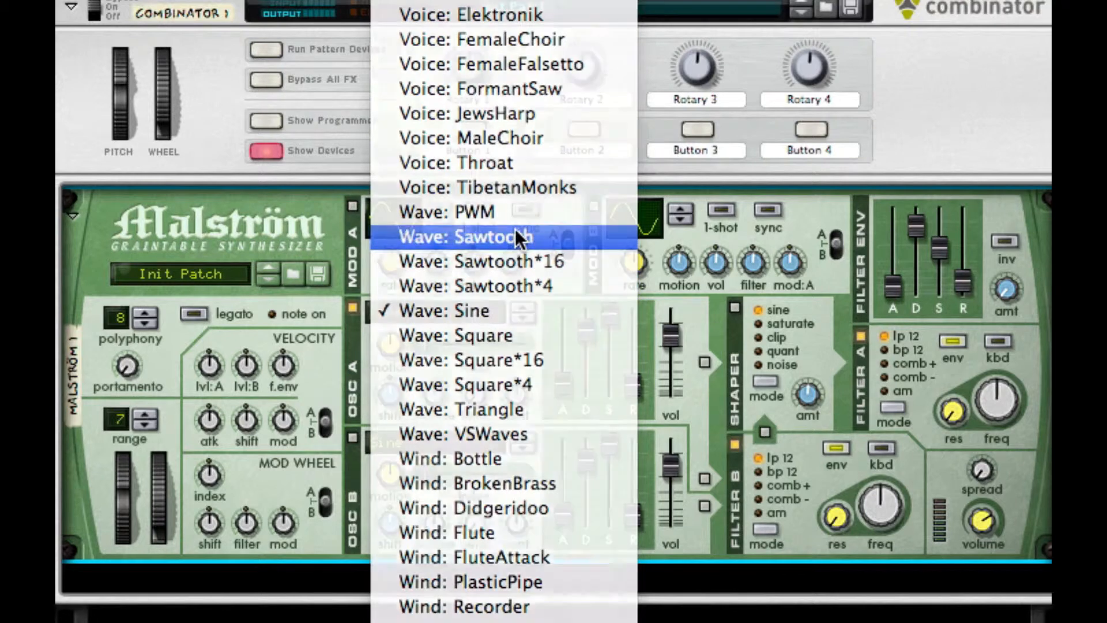
left_click(514, 230)
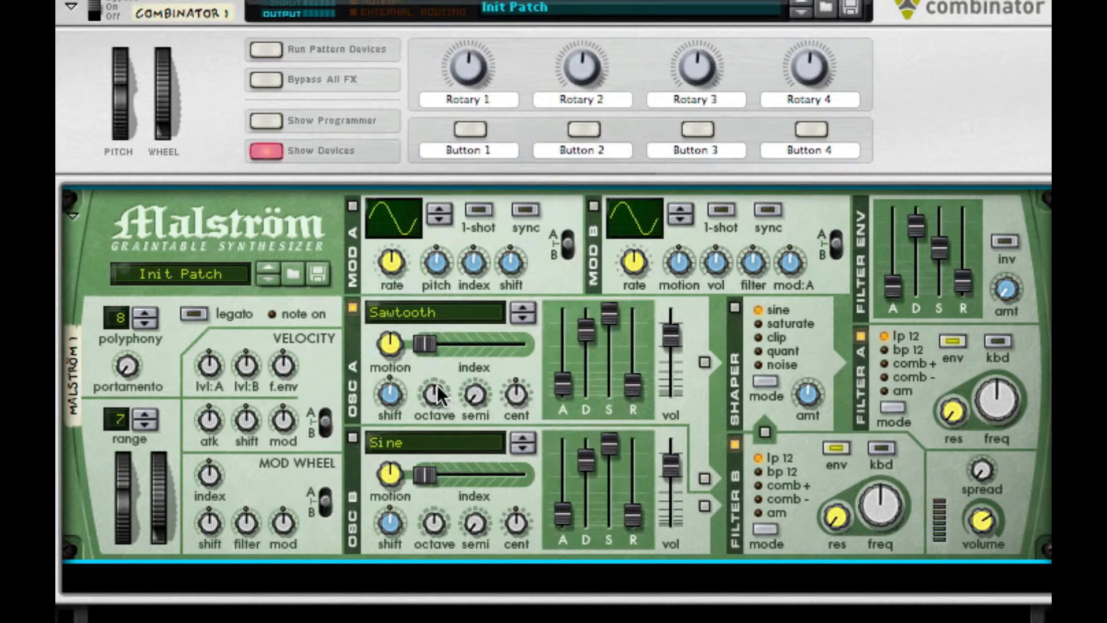
left_click_drag(439, 388, 435, 407)
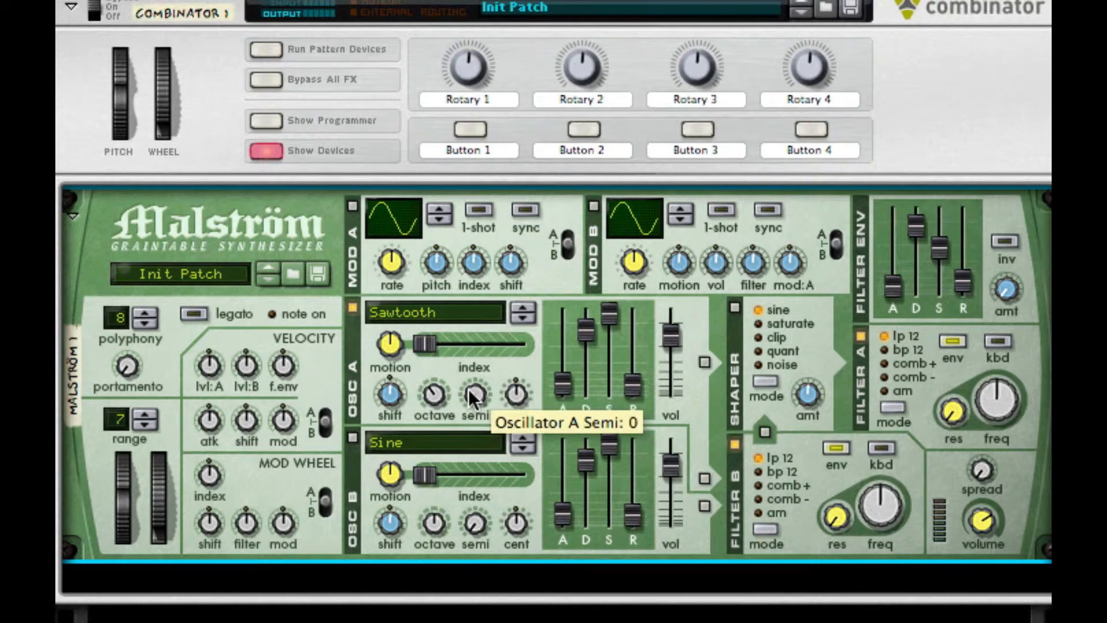
Raise oscillator A's decay to 127 and slightly increase its attack and release.
left_click_drag(587, 326, 591, 144)
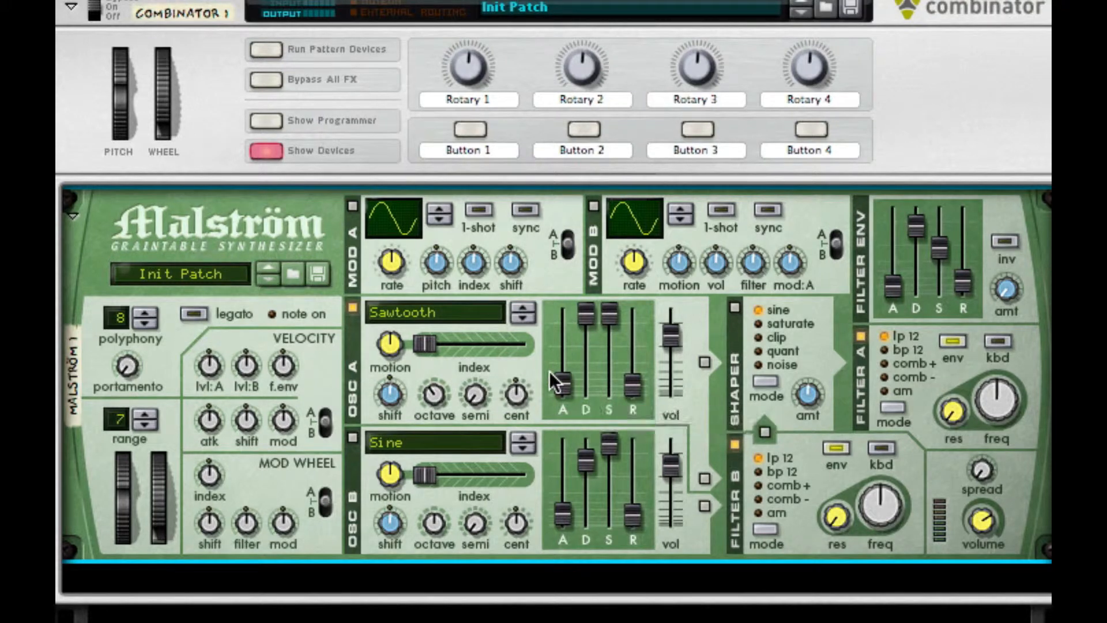
left_click_drag(558, 378, 558, 362)
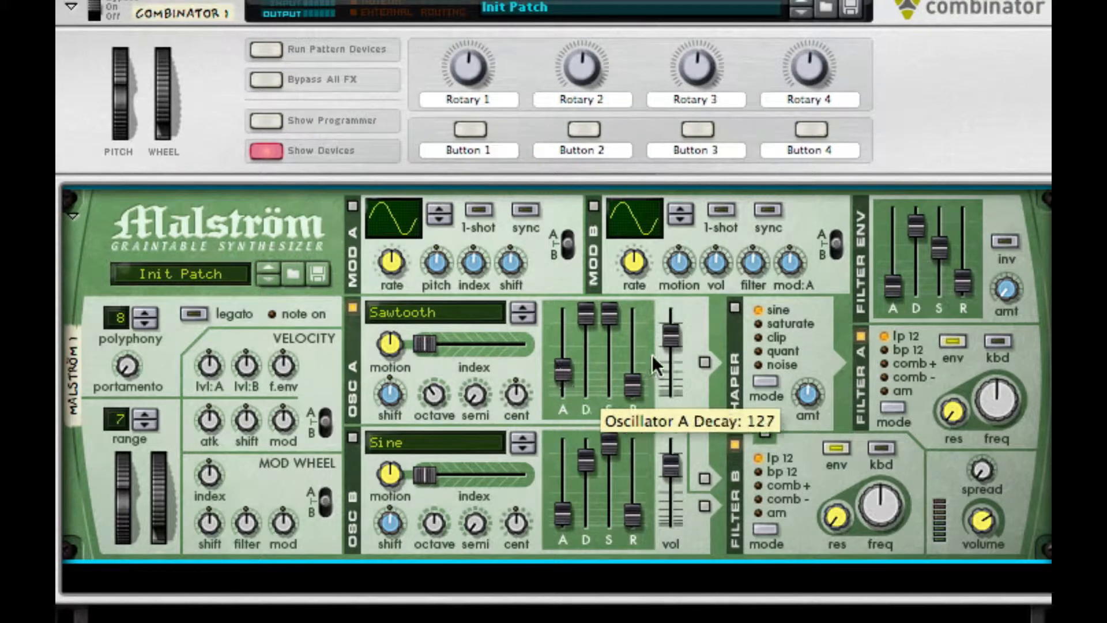
left_click_drag(630, 386, 631, 367)
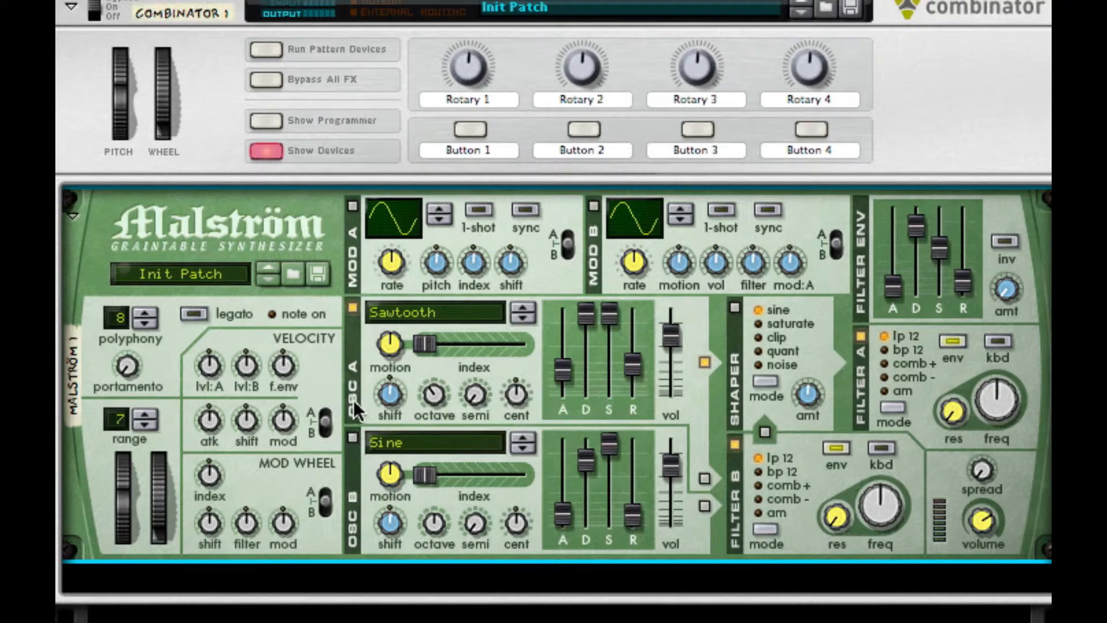
Turn on oscillator B, set it to the Square wave and lower its octave.
left_click(352, 438)
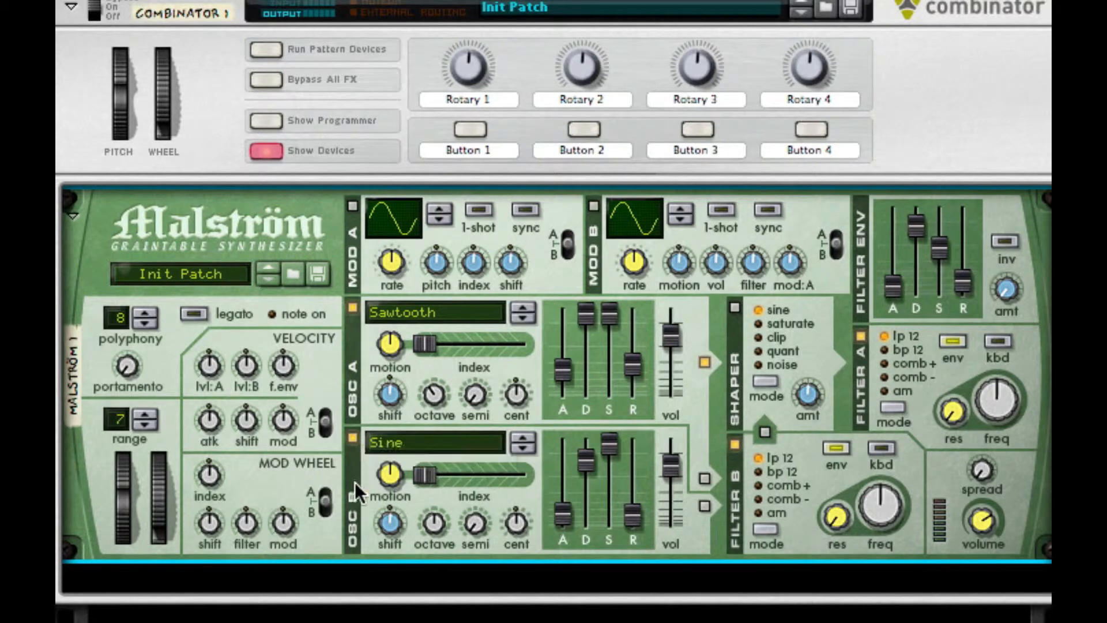
left_click(417, 445)
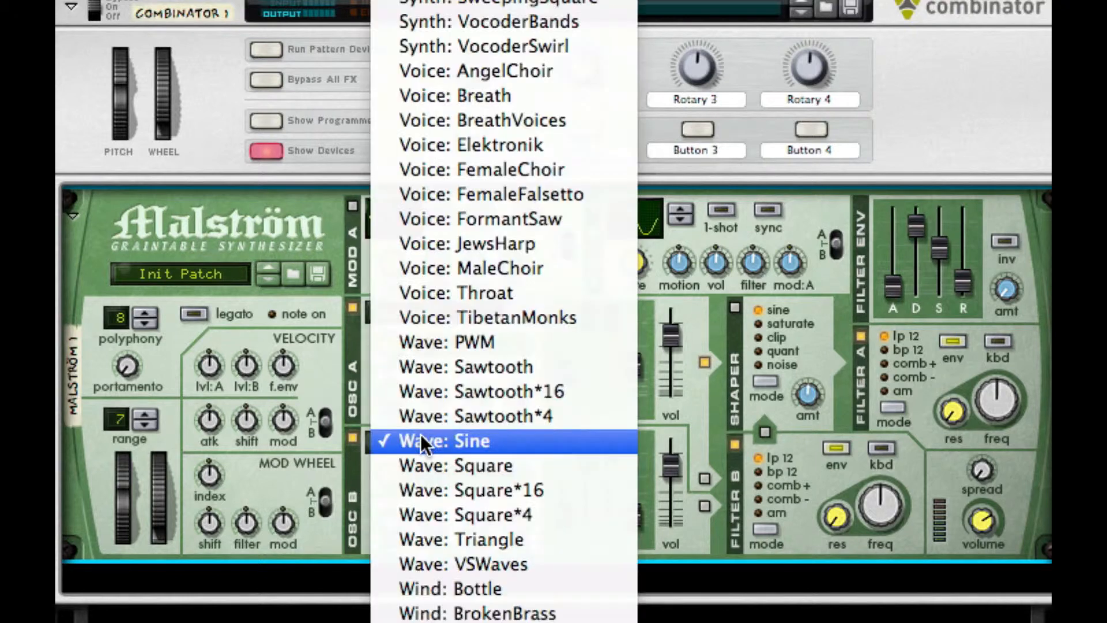
left_click(483, 465)
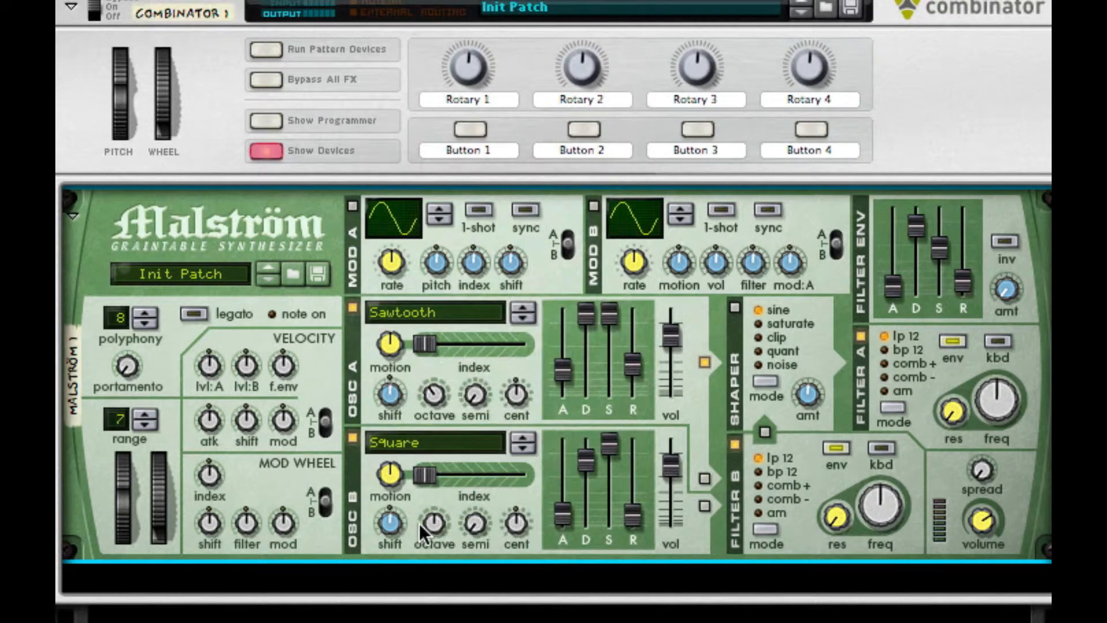
left_click_drag(441, 525, 441, 609)
Turn on the shaper in sine mode with a higher amount, and raise filter A's frequency fully.
left_click(735, 308)
mouse_move(805, 396)
left_click_drag(812, 392, 815, 297)
left_click_drag(1007, 393, 1005, 326)
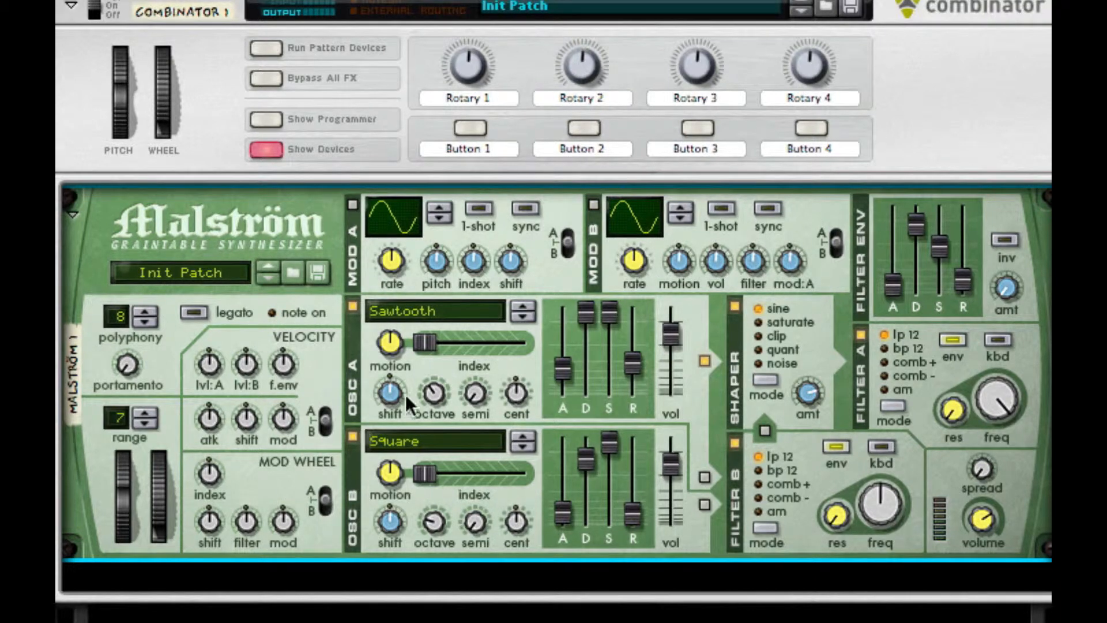
Lower oscillator A's attack to 19 and shorten its release slightly.
left_click_drag(566, 367, 566, 376)
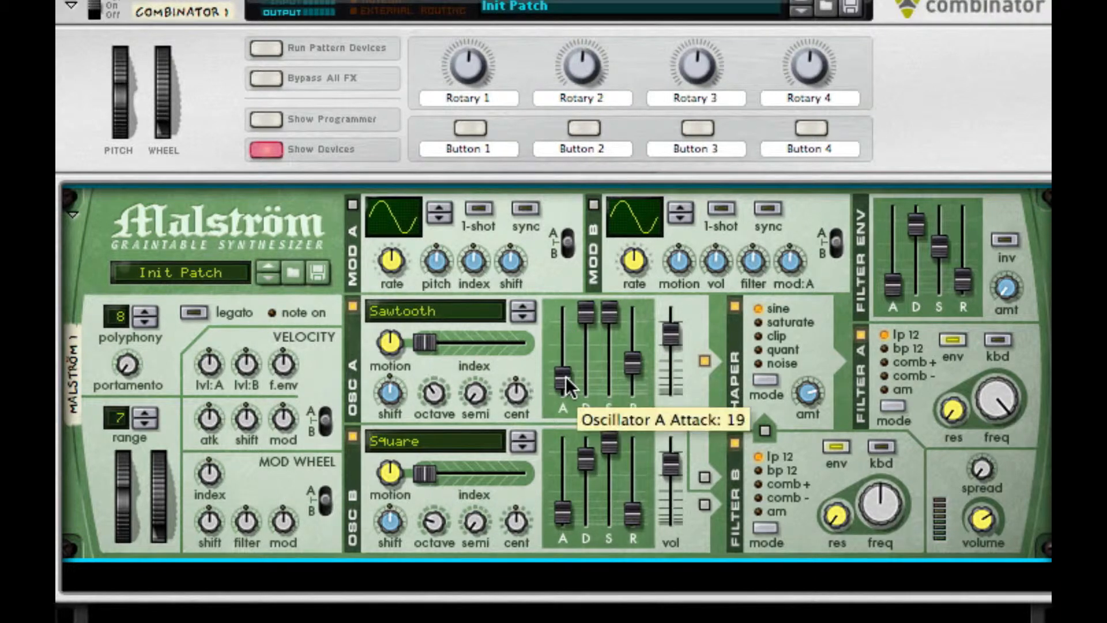
left_click_drag(633, 360, 634, 374)
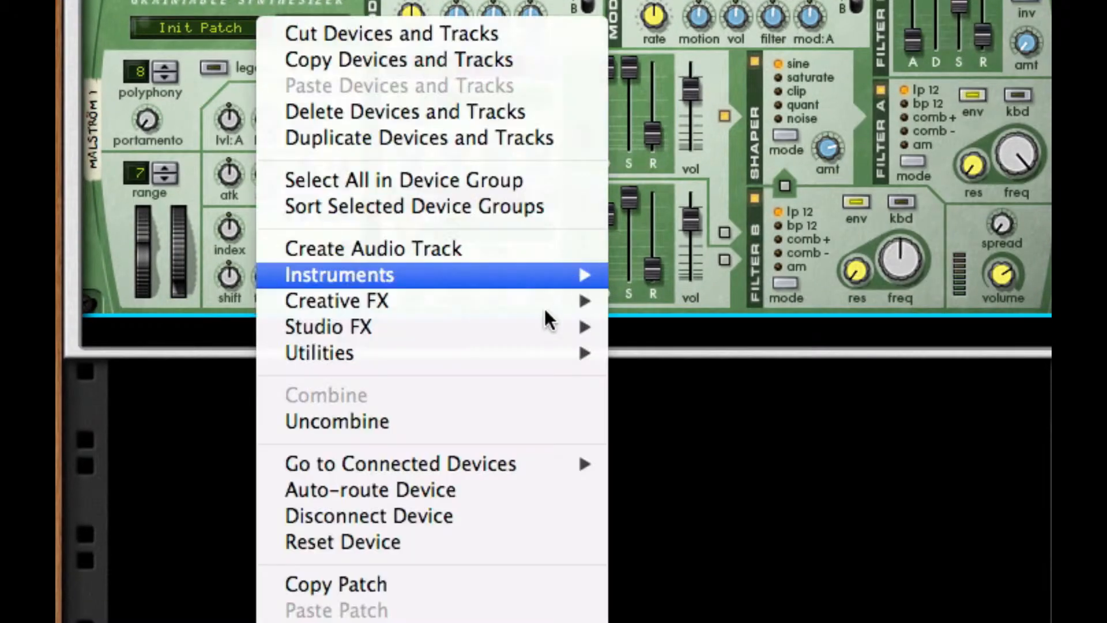
Add a BV512 Digital Vocoder after the Malström inside the Combinator.
mouse_move(543, 312)
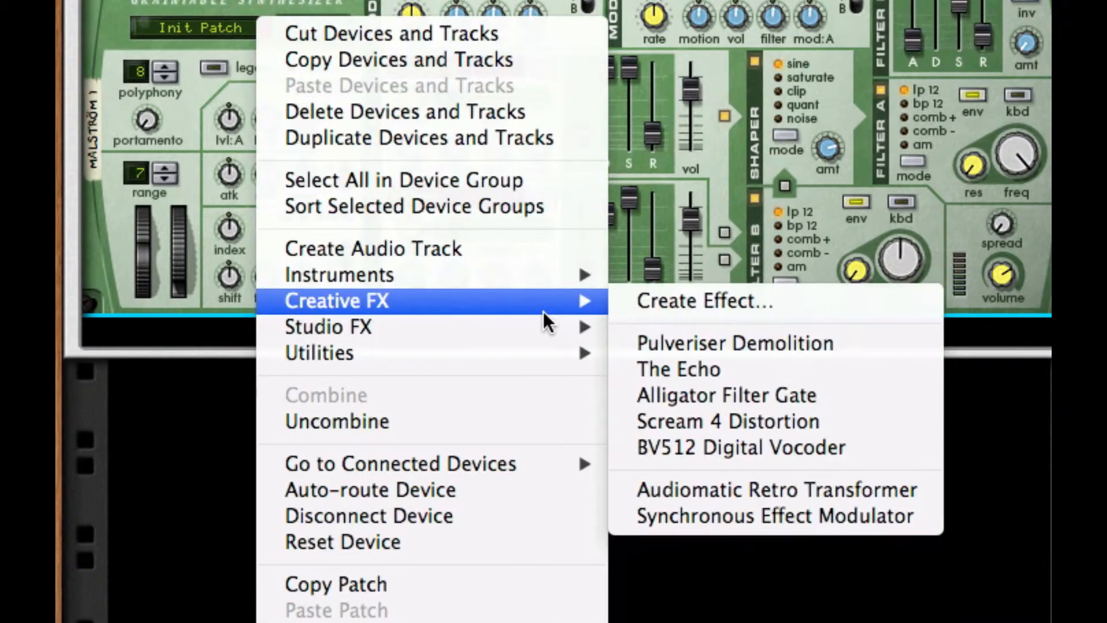
mouse_move(541, 332)
left_click(715, 449)
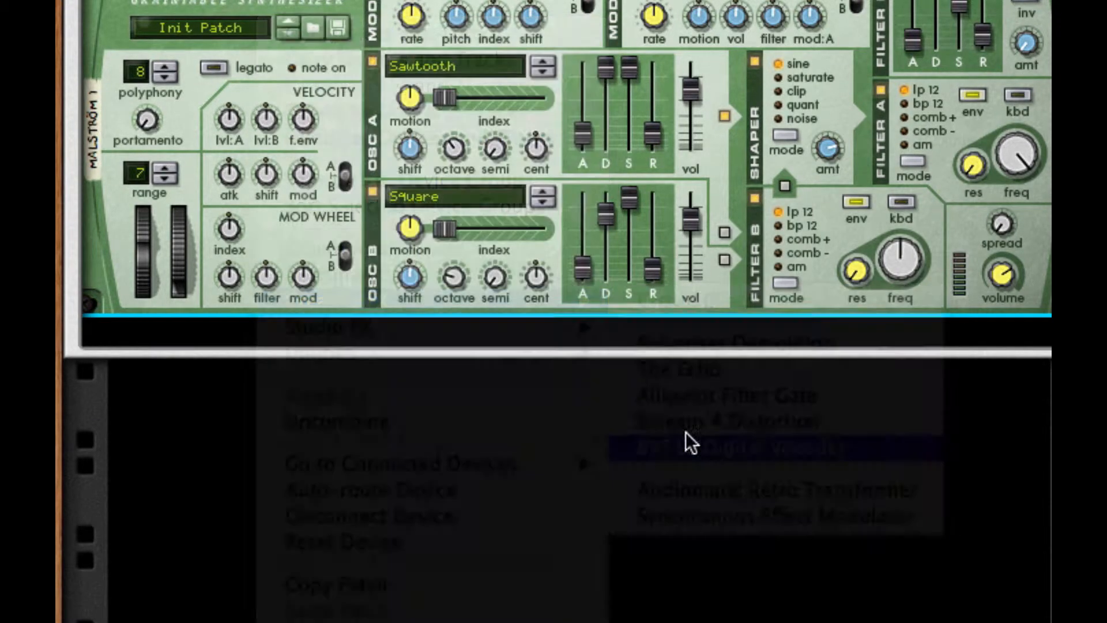
Set the vocoder to 4 bands in Equalizer mode and raise its shift to somewhat above 28.
left_click_drag(370, 398, 383, 594)
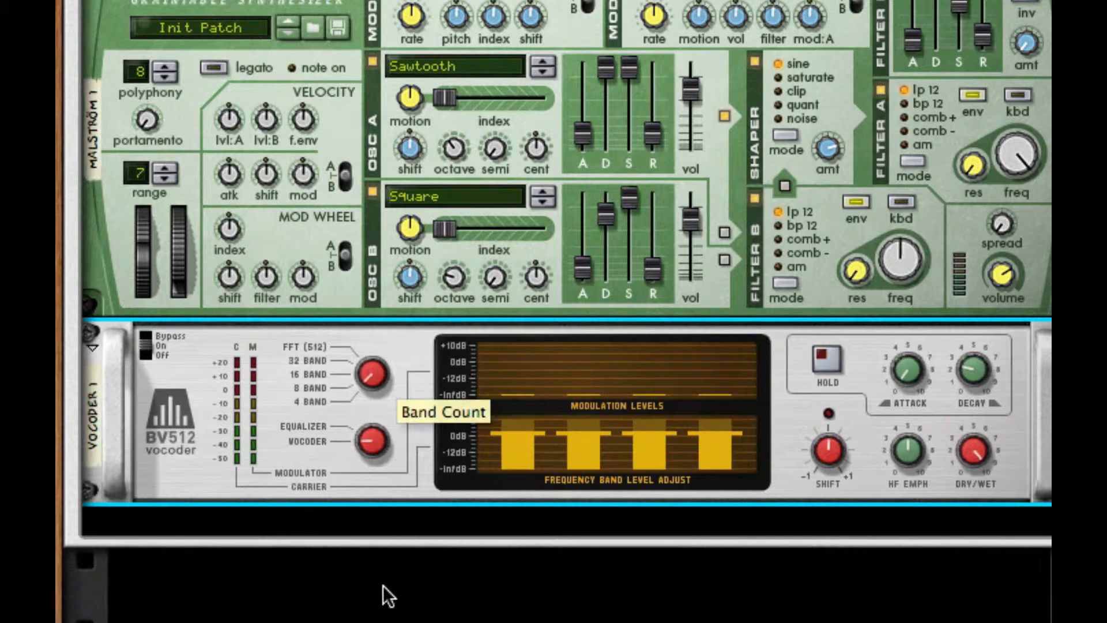
left_click(370, 442)
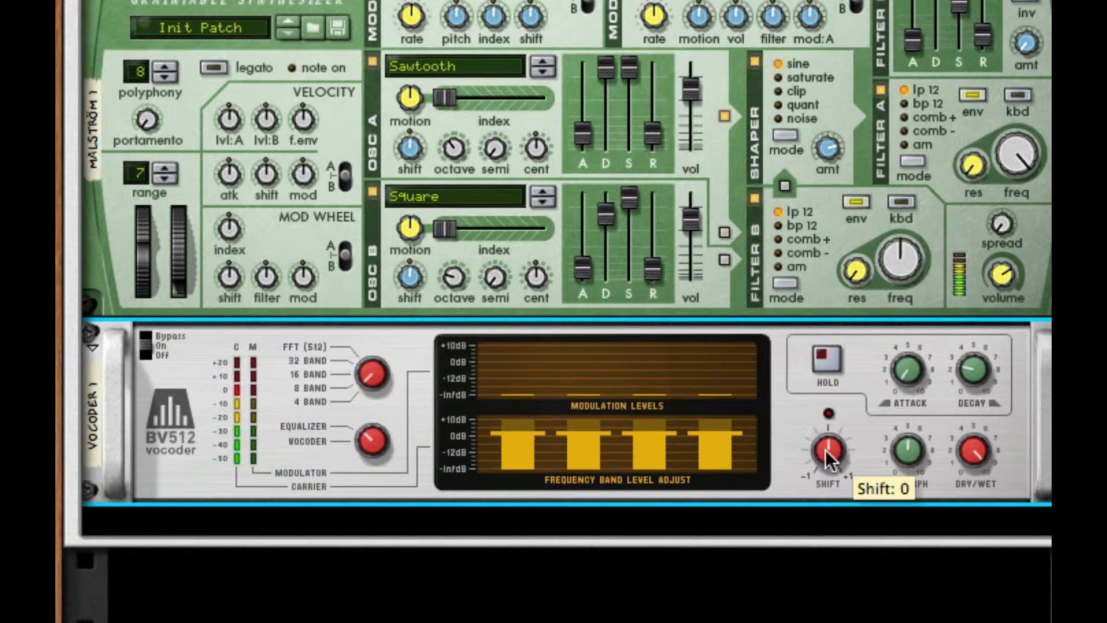
left_click_drag(825, 449, 837, 373)
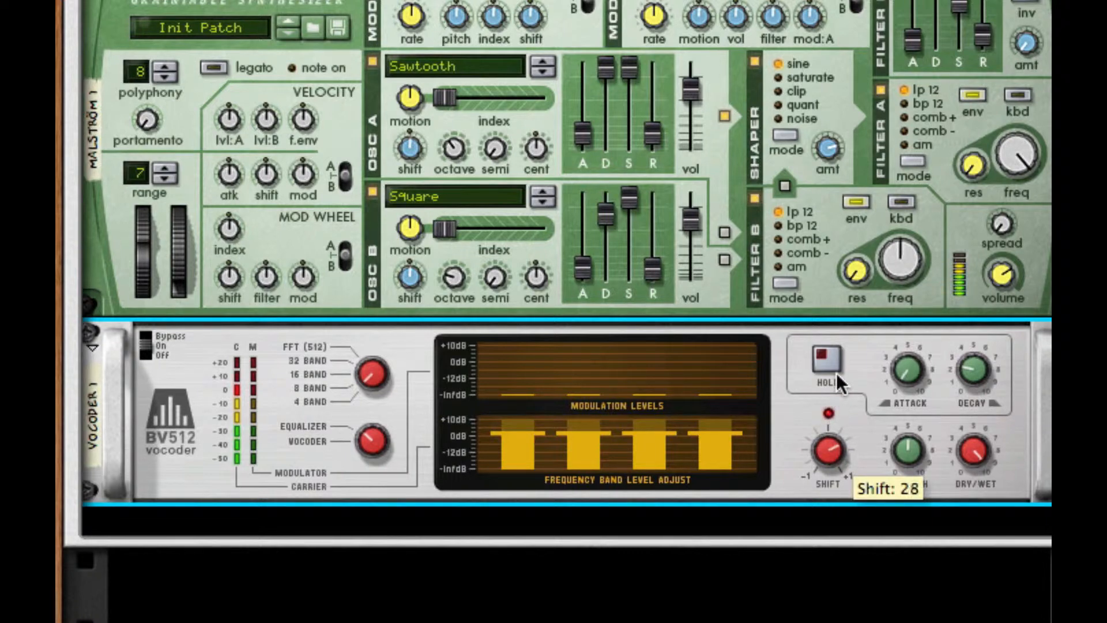
left_click_drag(831, 453, 838, 423)
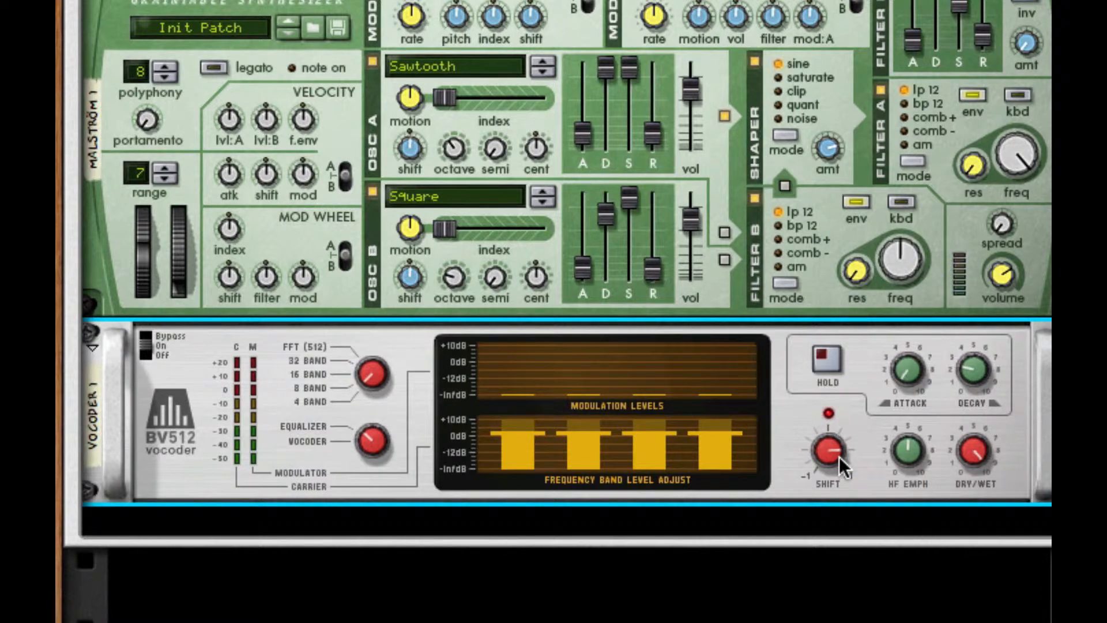
Add an MClass Stereo Imager after the vocoder, followed by an MClass Maximizer.
right_click(850, 445)
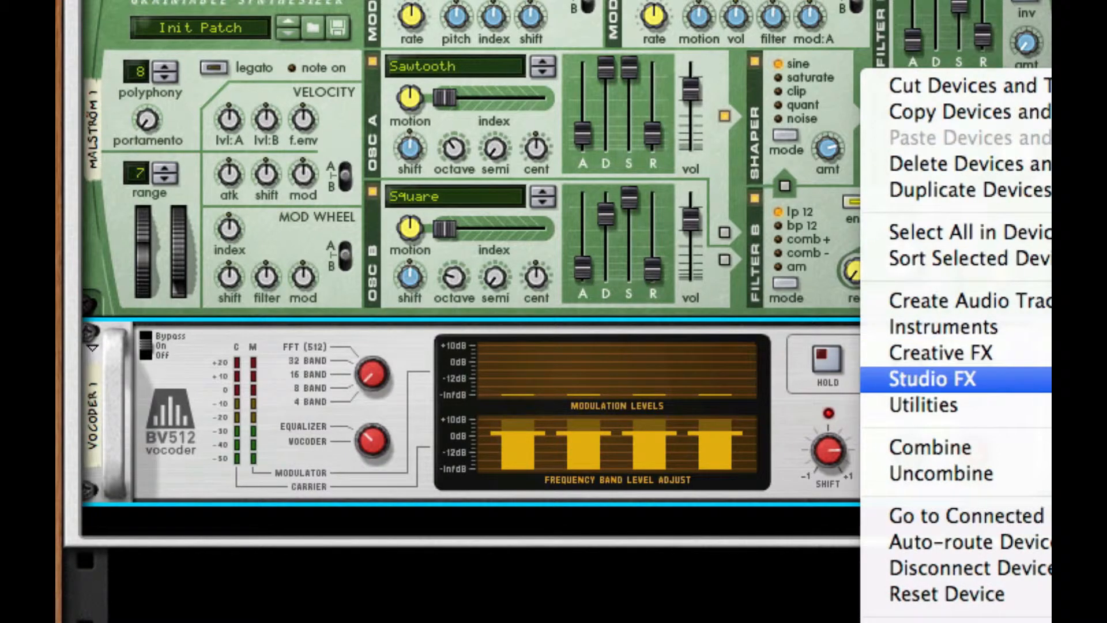
left_click(1050, 450)
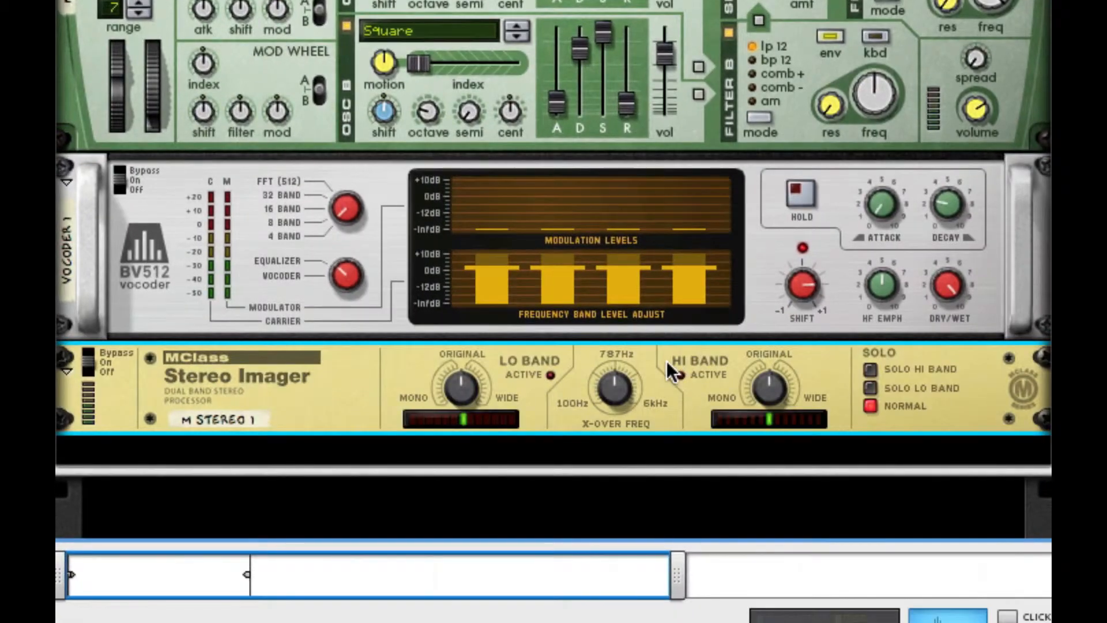
right_click(692, 526)
mouse_move(865, 327)
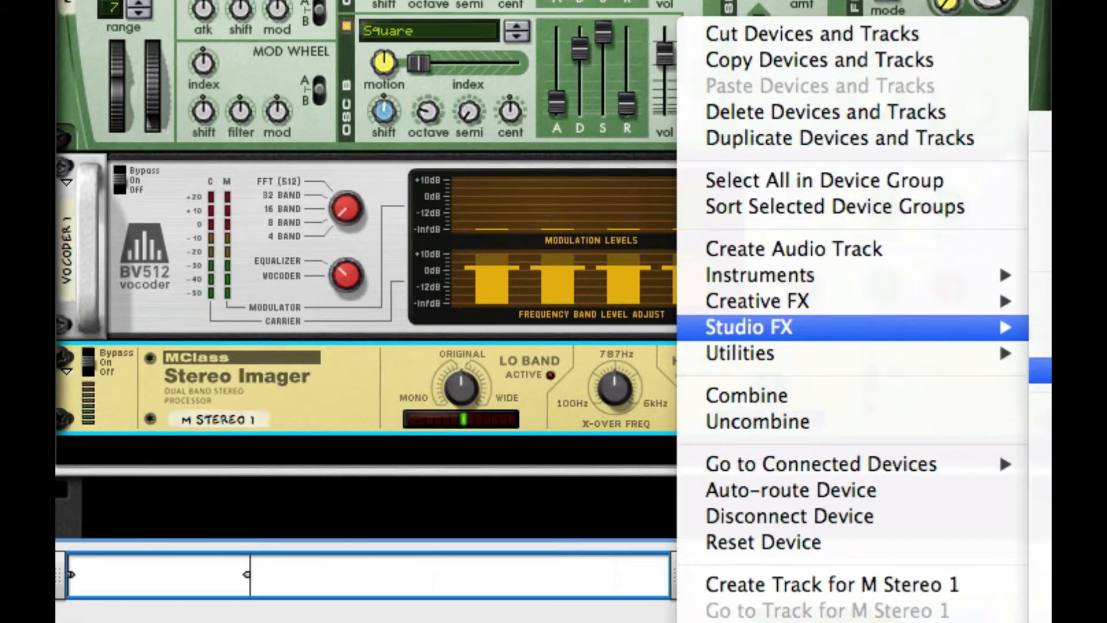
left_click(1044, 344)
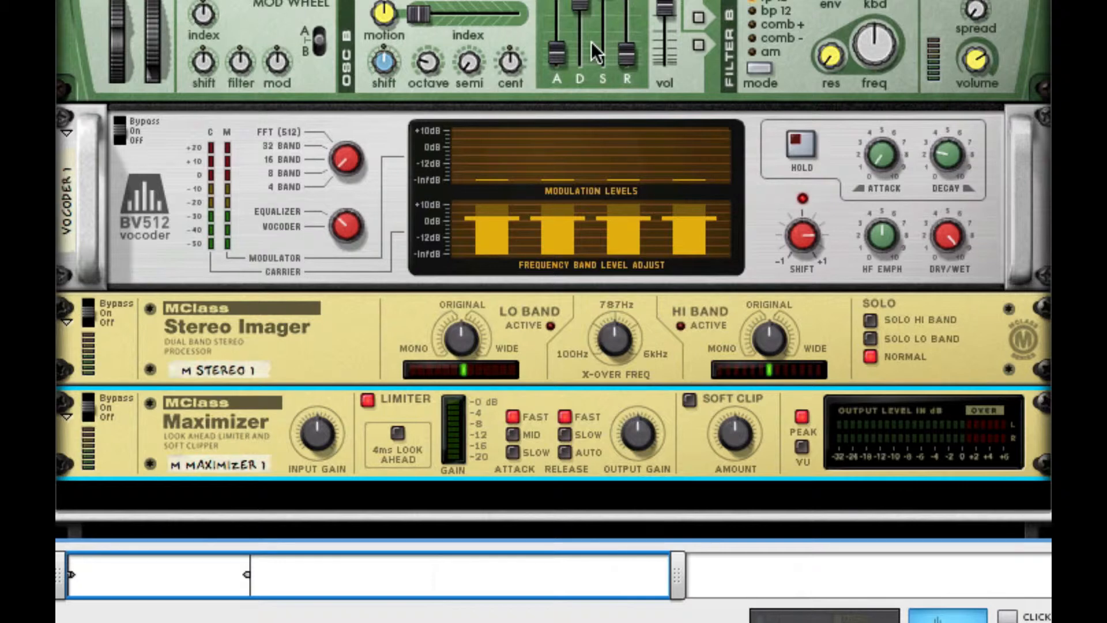
Widen the Stereo Imager's low band, set the crossover frequency to 263 Hz and the high width to 33.
left_click(463, 340)
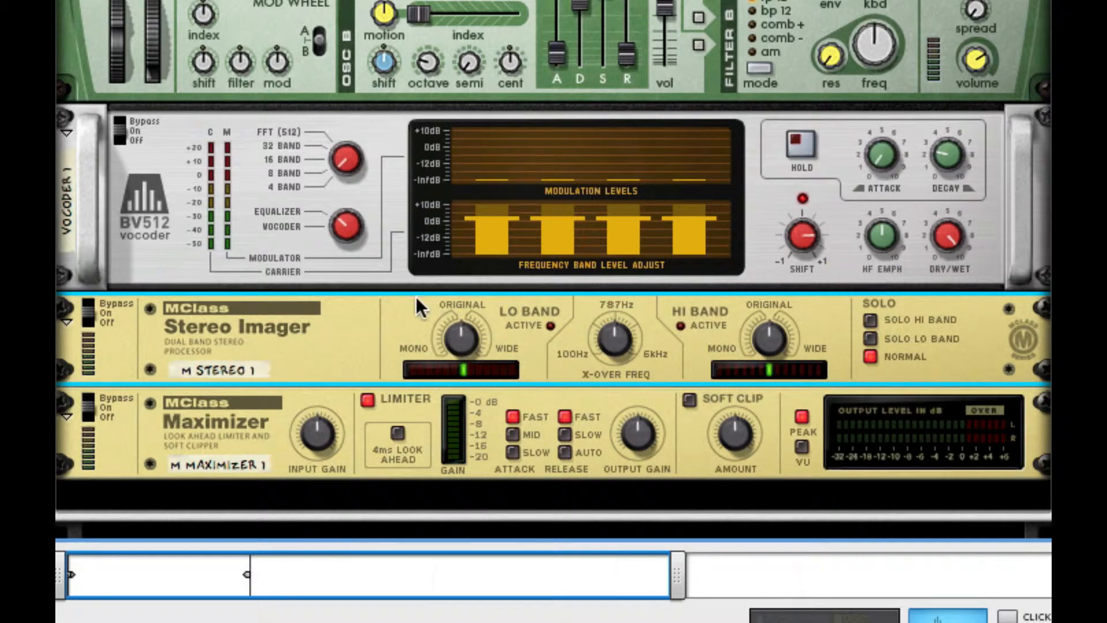
left_click_drag(479, 338, 477, 253)
left_click_drag(612, 325, 611, 420)
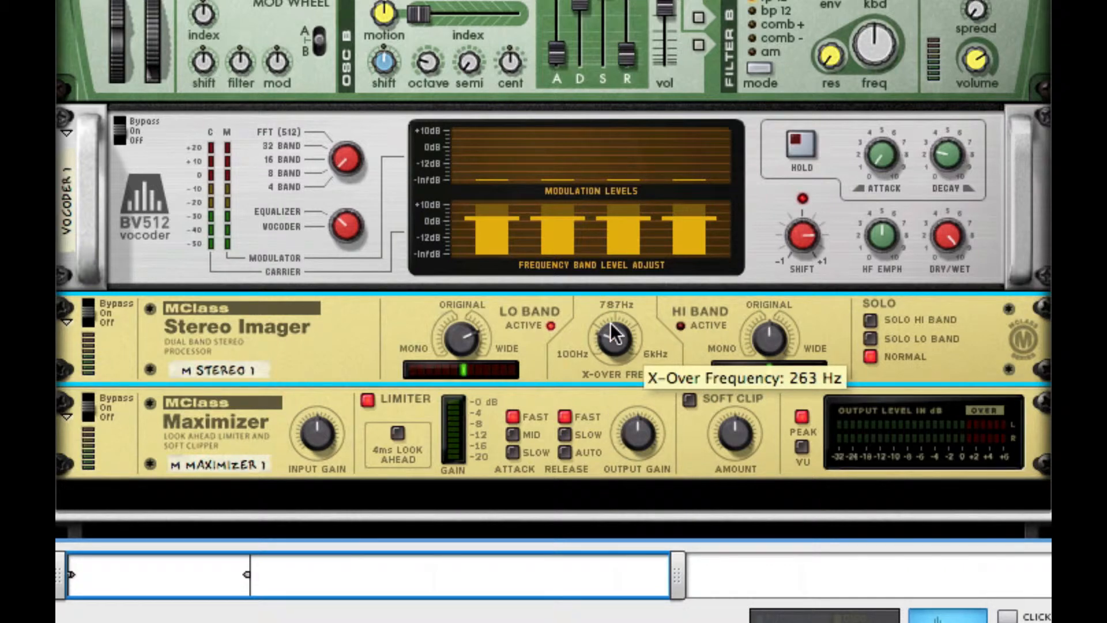
left_click_drag(769, 337, 769, 246)
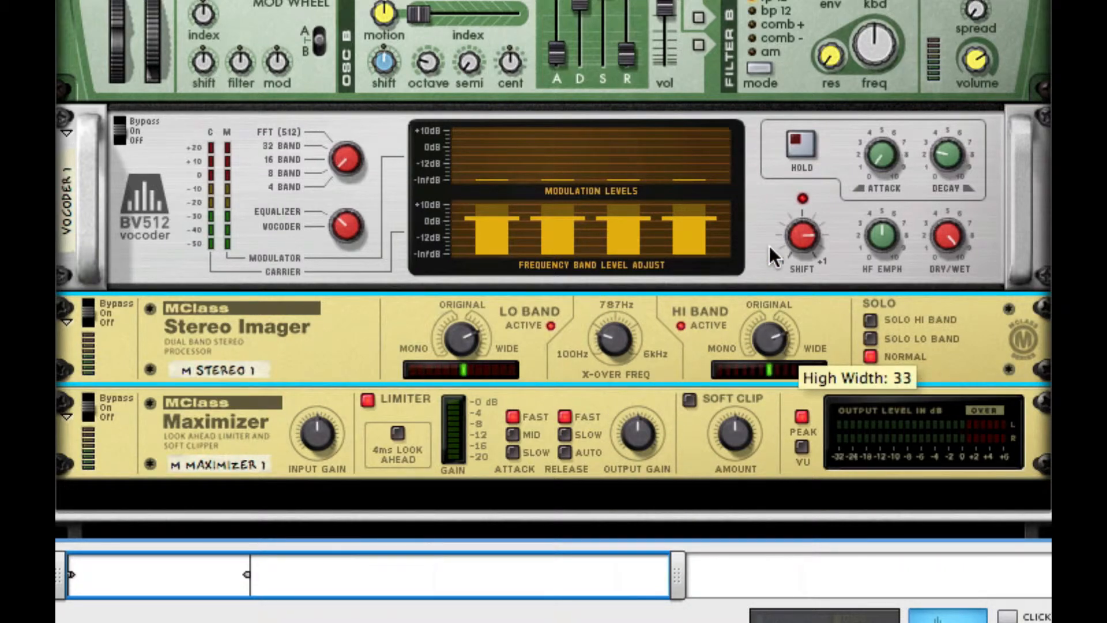
Turn off the Maximizer's limiter, then enable Soft Clip and raise its amount fully.
scroll(762, 290, "down", 3)
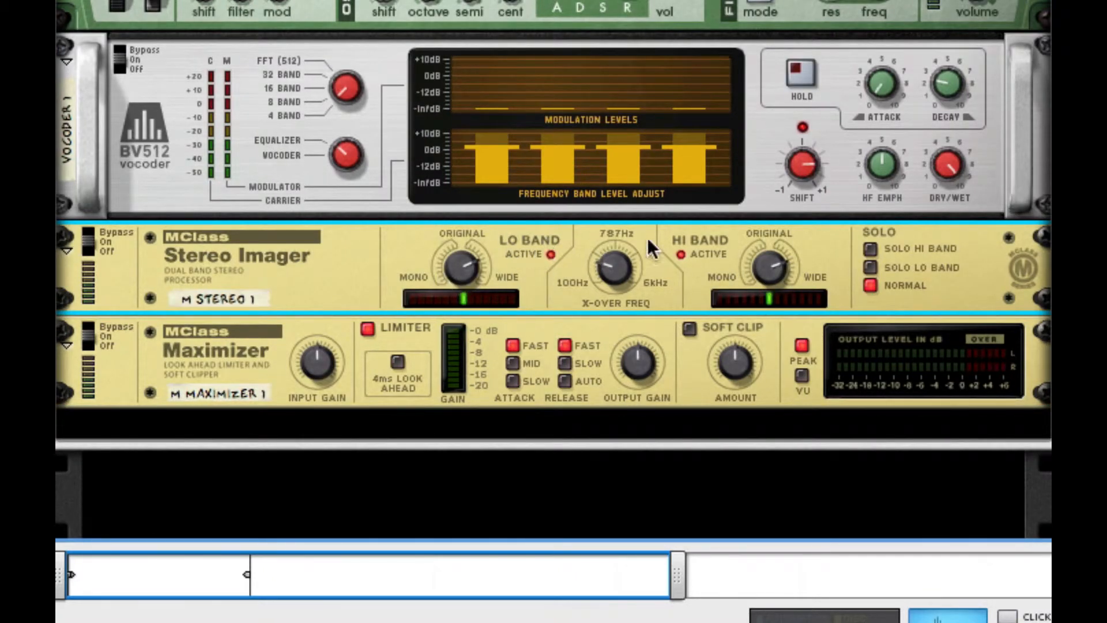
left_click(368, 329)
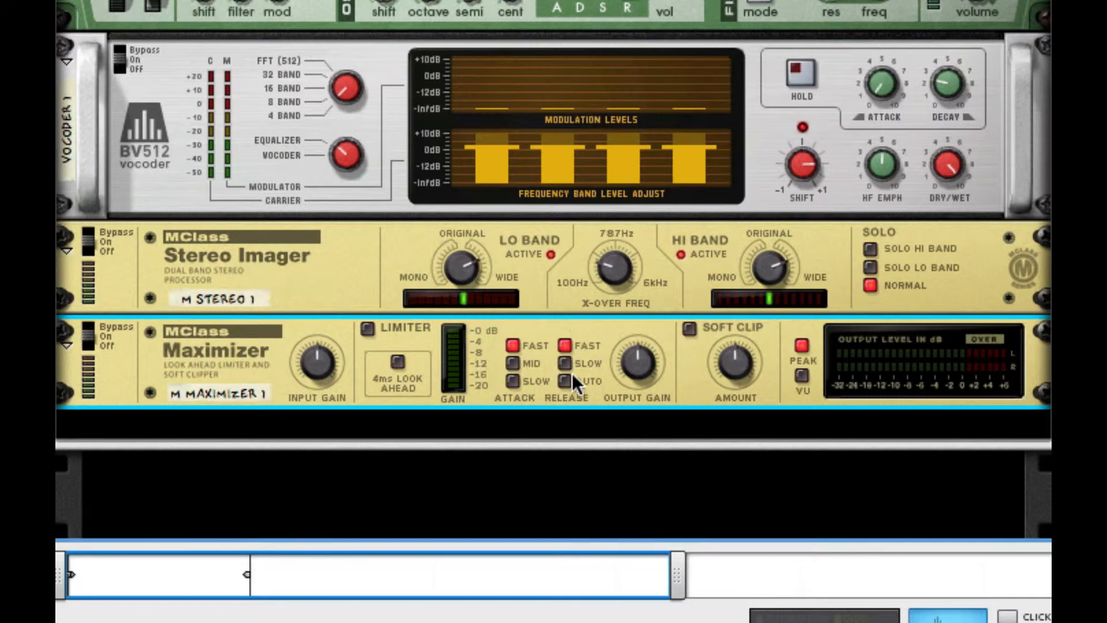
left_click(688, 329)
left_click_drag(741, 372, 733, 248)
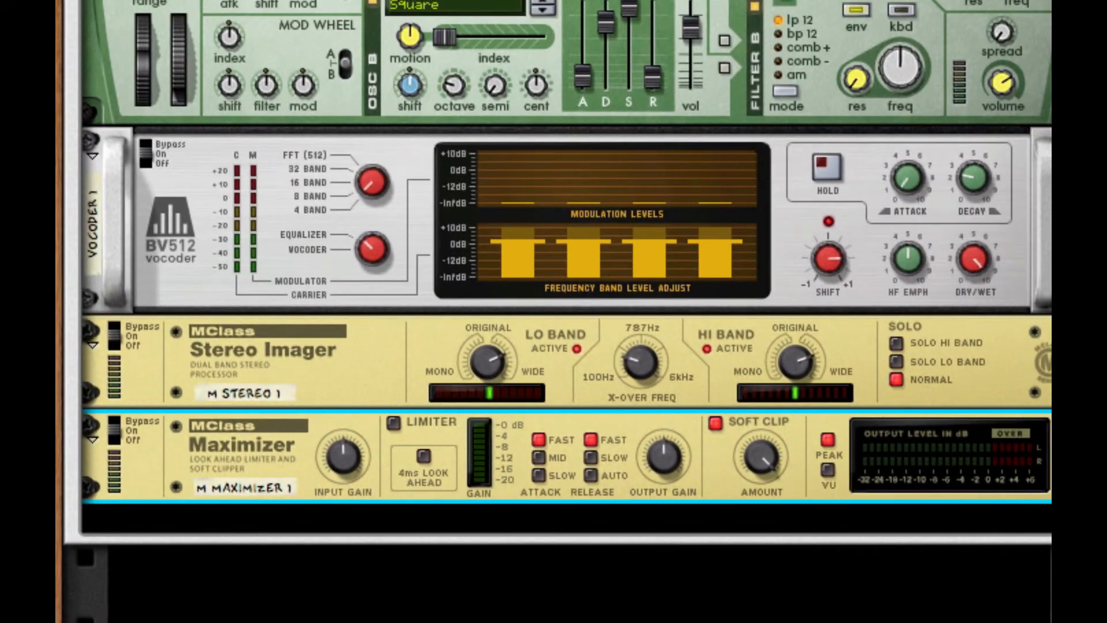